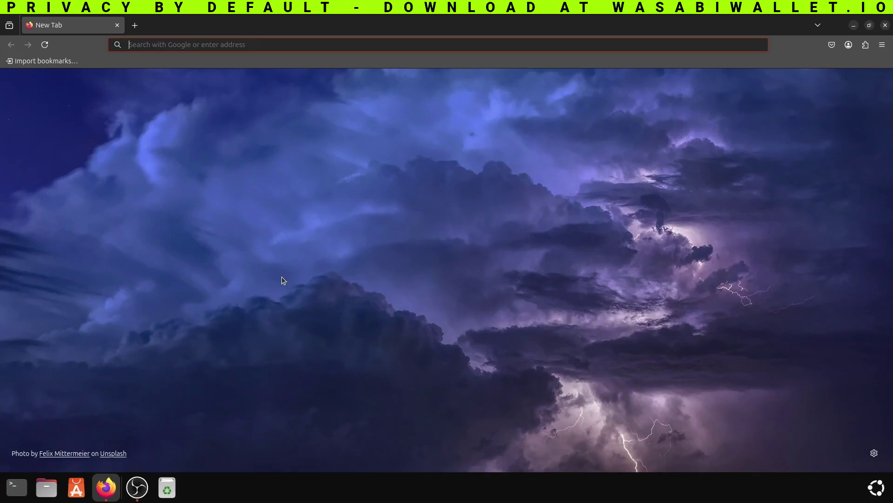
# Go to wasabiwallet.io and download the Ubuntu/Debian package Wasabi-2.5.1.deb
pyautogui.click(417, 49)
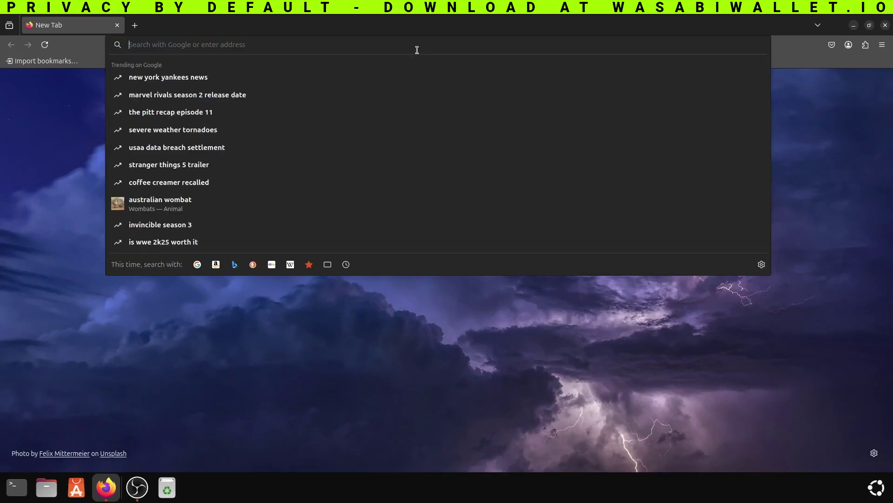
pyautogui.write('wasab')
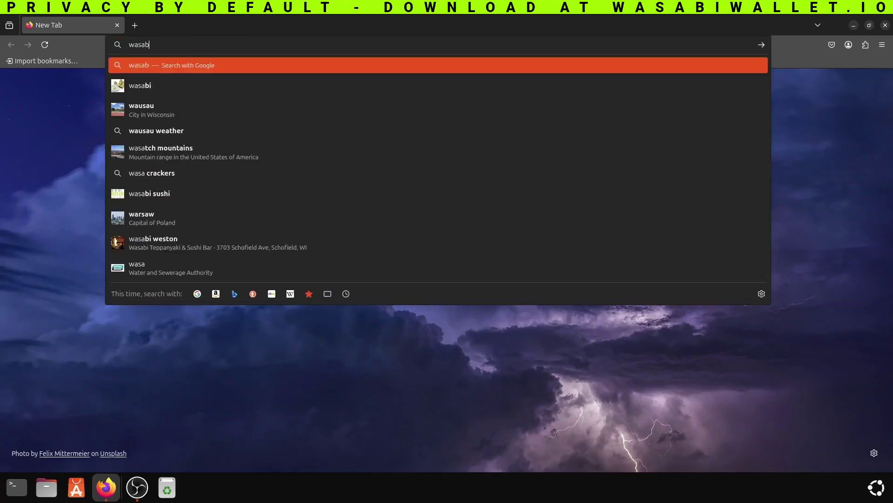
pyautogui.write('iwallet')
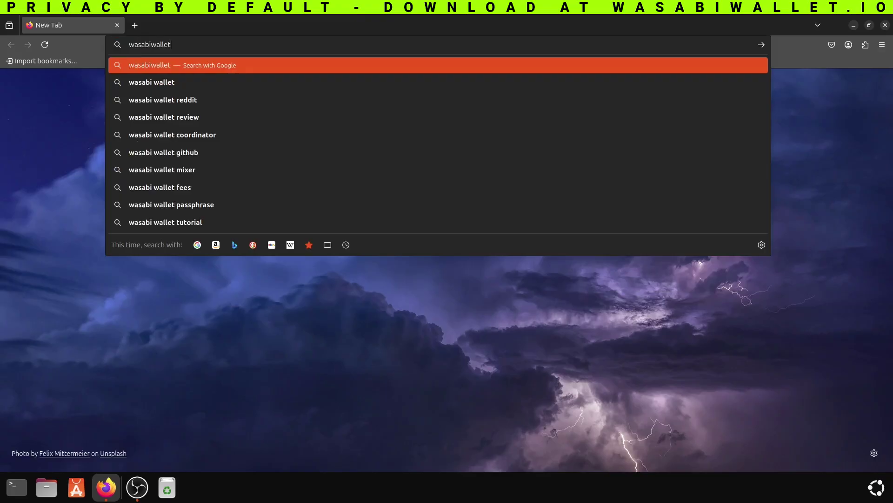
pyautogui.write('.io')
pyautogui.press('Return')
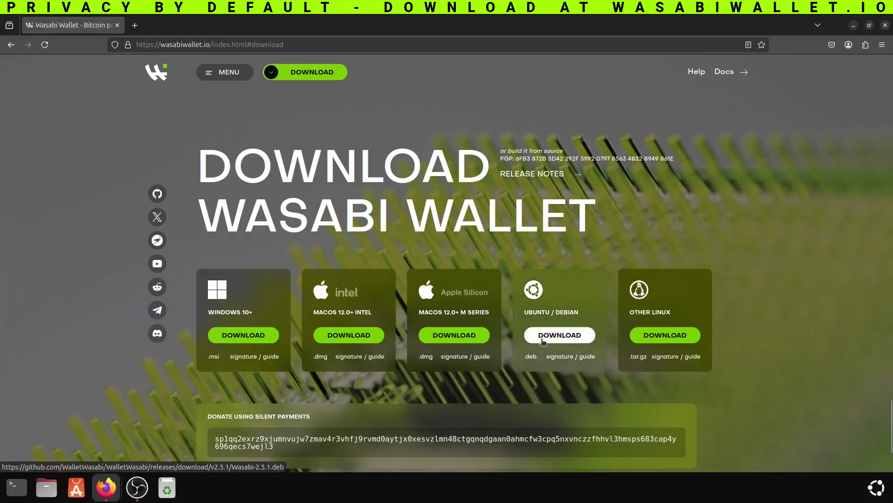
pyautogui.click(543, 339)
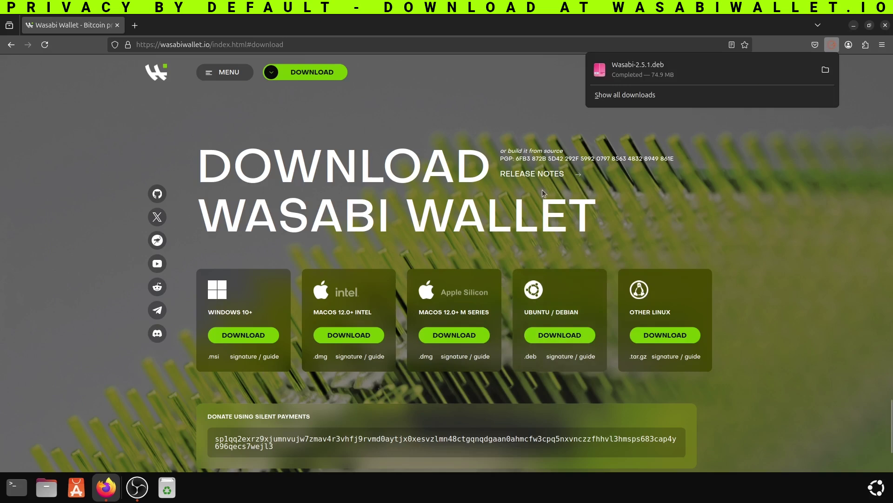
# Install the downloaded wassabee .deb via App Center, confirming third-party install and authenticating
pyautogui.click(684, 69)
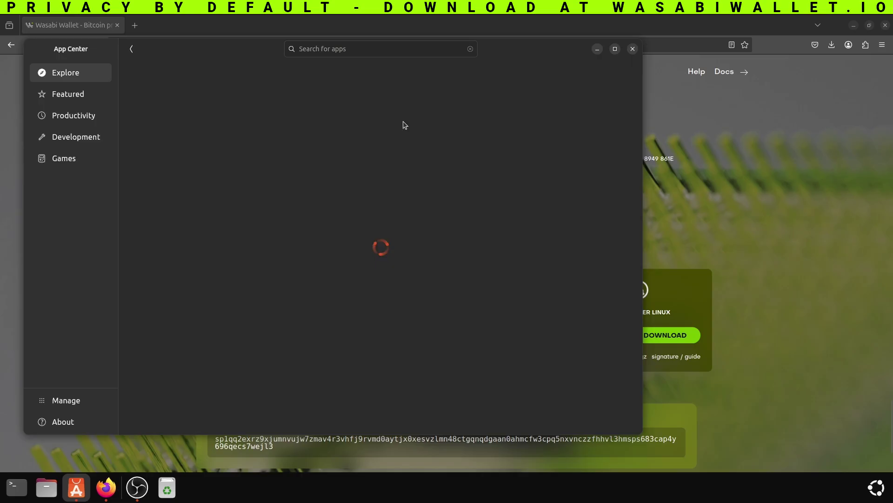
pyautogui.click(219, 172)
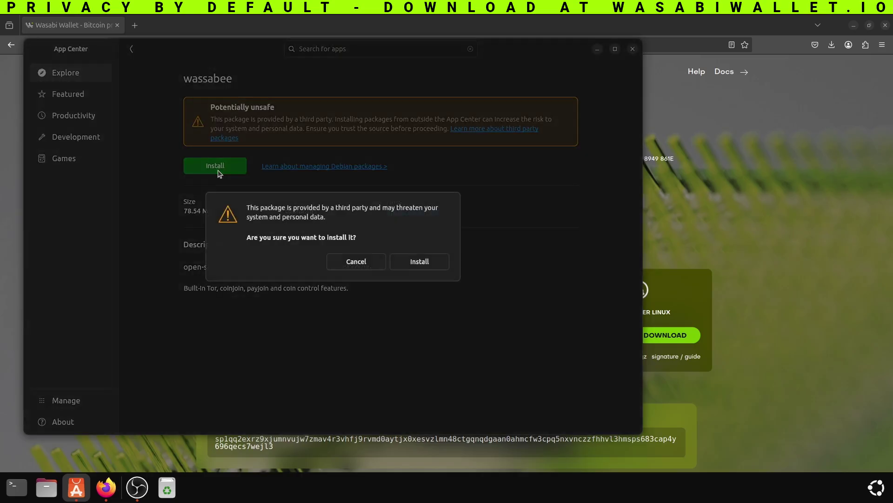
pyautogui.click(412, 265)
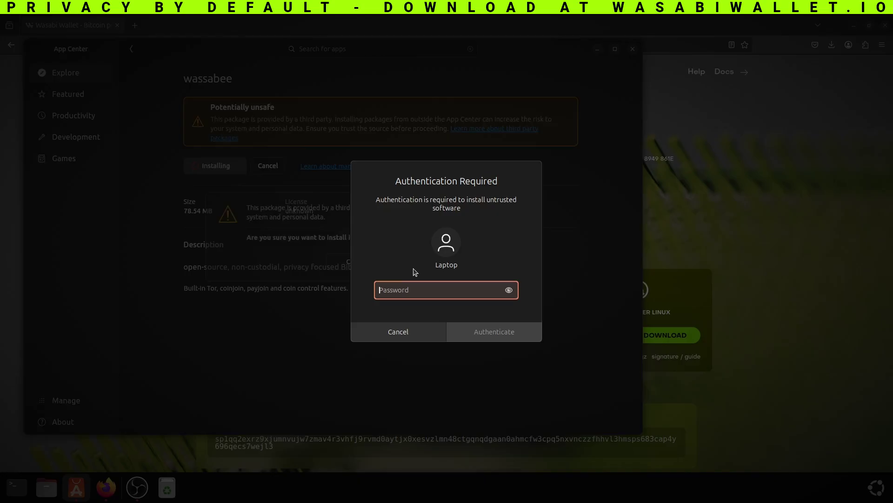
pyautogui.write('**********')
pyautogui.press('Return')
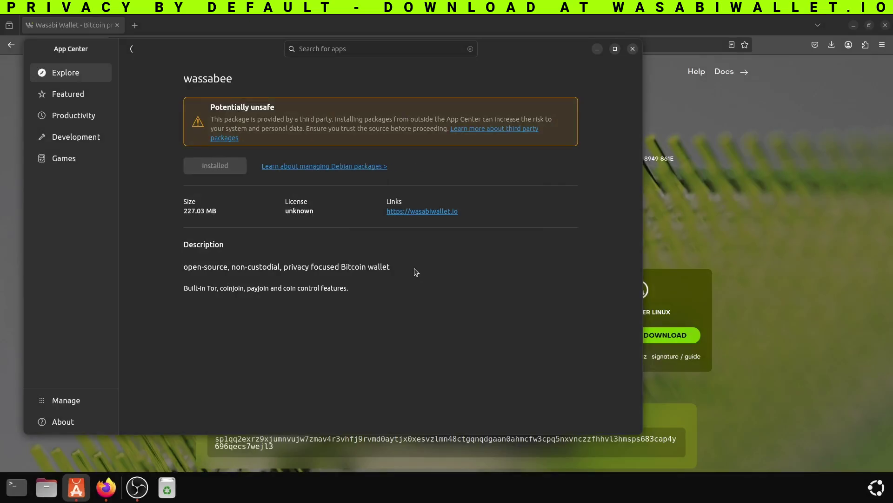
# Launch Wasabi Wallet from the app grid, maximize it and get started past the welcome screen
pyautogui.click(881, 489)
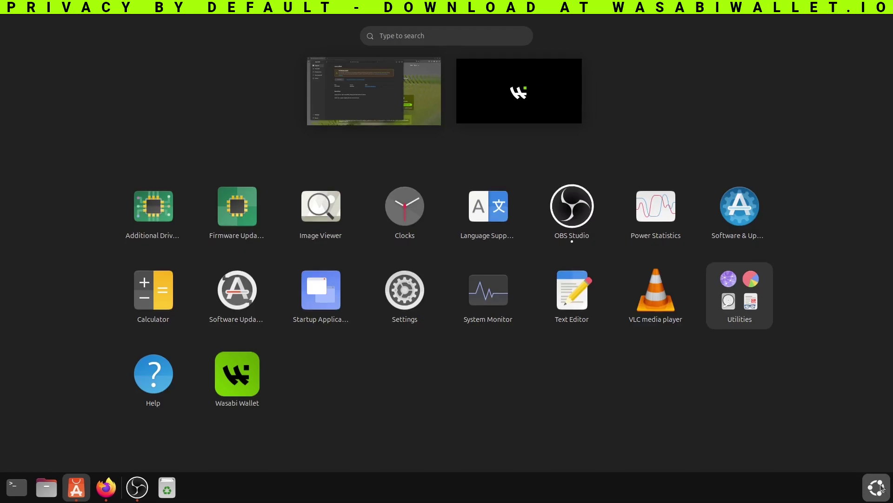
pyautogui.click(237, 377)
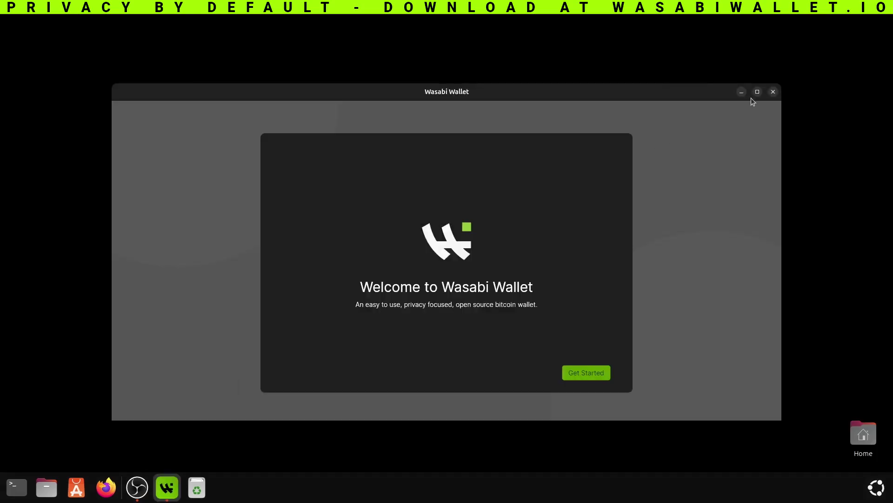
pyautogui.click(758, 92)
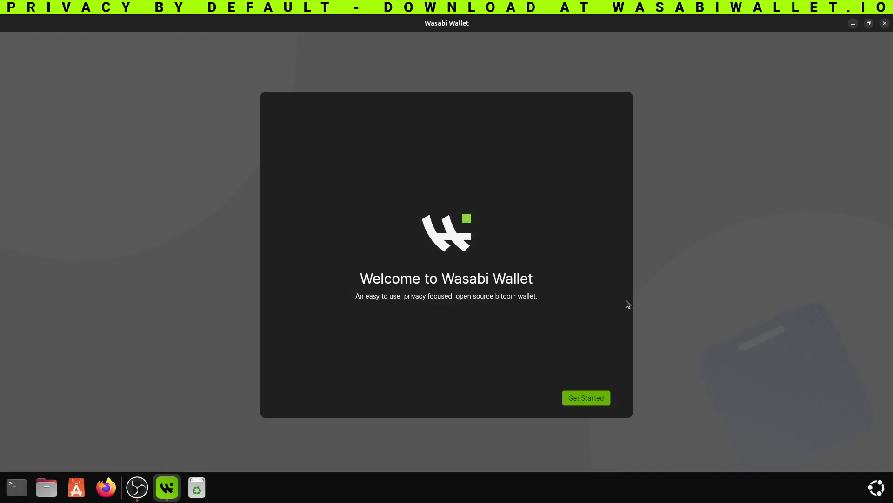
pyautogui.click(581, 399)
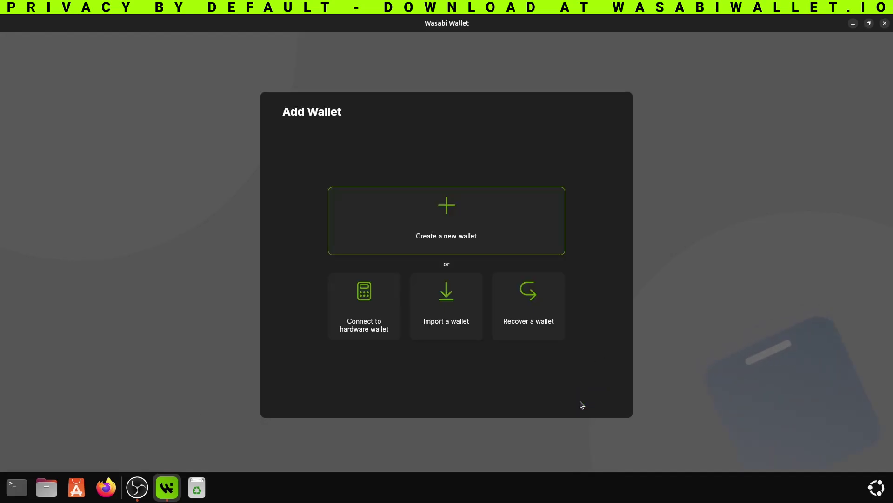
# Create a new wallet and continue past the displayed recovery words
pyautogui.click(429, 252)
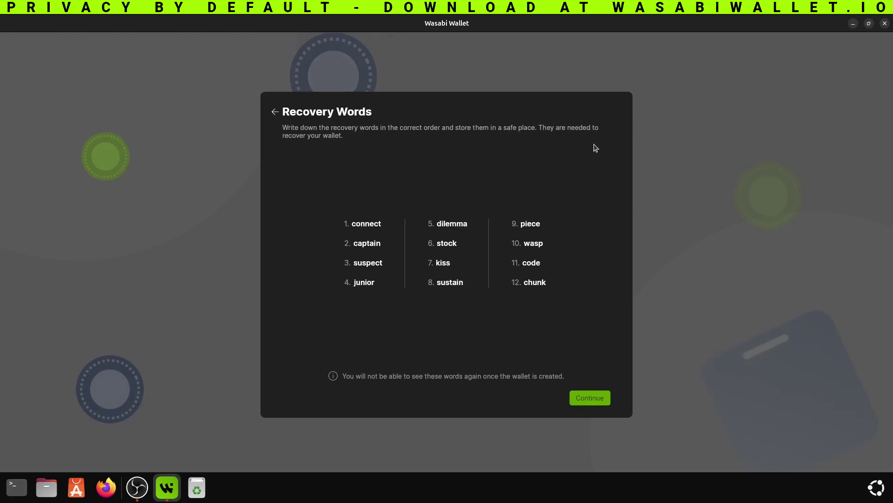
pyautogui.click(588, 405)
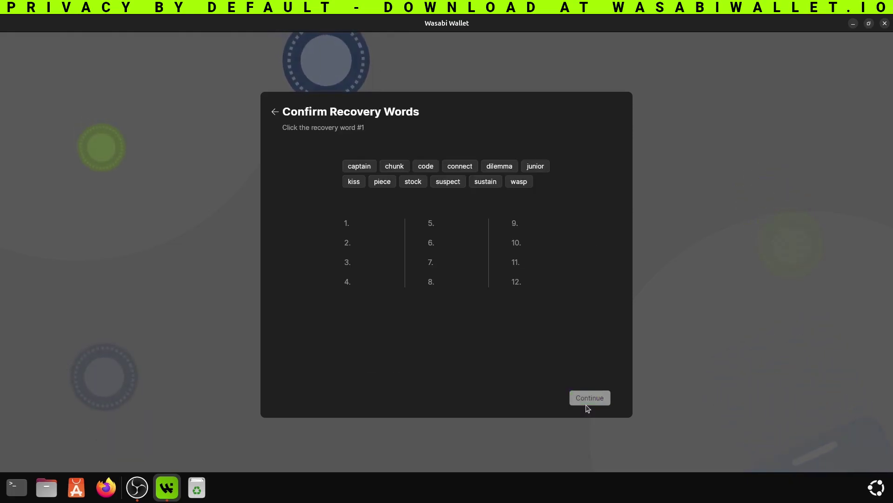
pyautogui.click(460, 166)
pyautogui.click(359, 166)
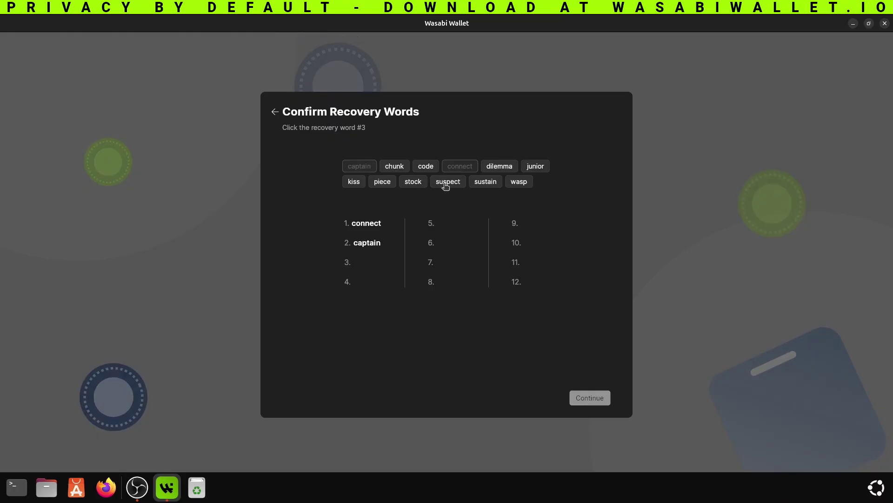
pyautogui.click(448, 182)
pyautogui.click(536, 166)
pyautogui.click(500, 166)
pyautogui.click(412, 182)
pyautogui.click(354, 182)
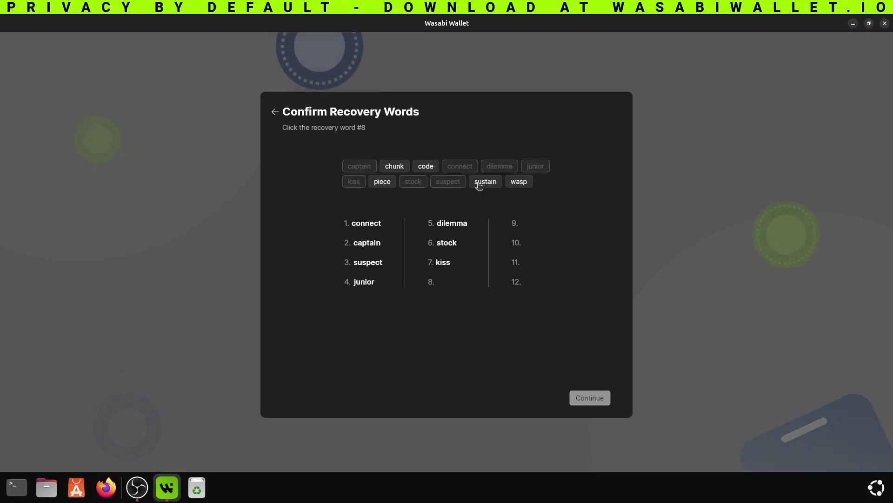
pyautogui.click(485, 181)
pyautogui.click(382, 181)
pyautogui.click(519, 182)
pyautogui.click(426, 166)
pyautogui.click(394, 167)
pyautogui.click(587, 400)
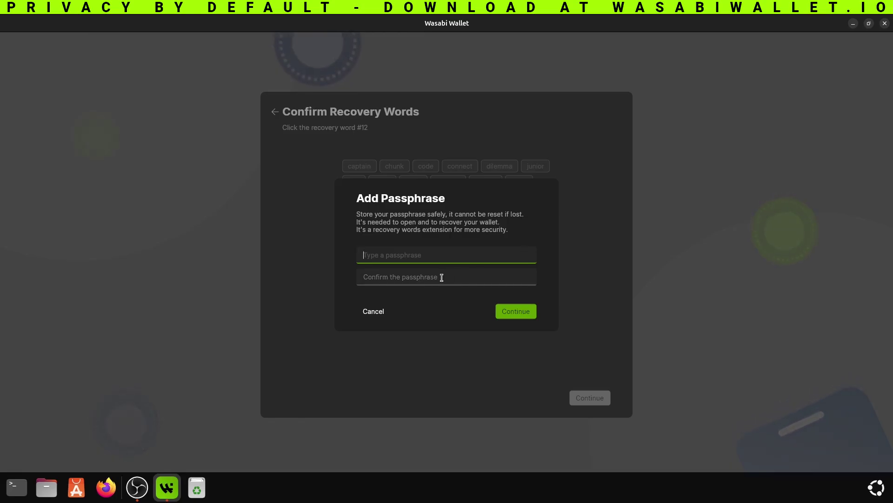
# Continue without a passphrase to finish creating the wallet
pyautogui.click(522, 321)
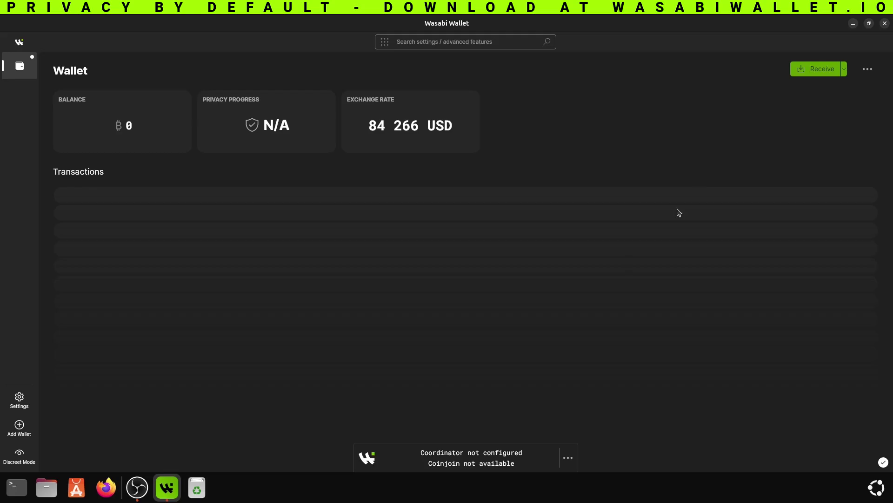
# Generate a receiving address labelled Chad and close it to return to the wallet
pyautogui.click(813, 73)
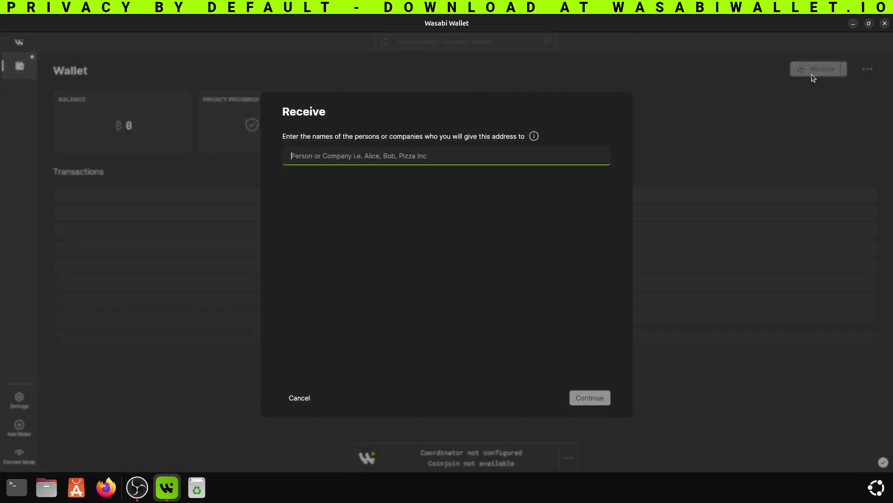
pyautogui.write('Chad')
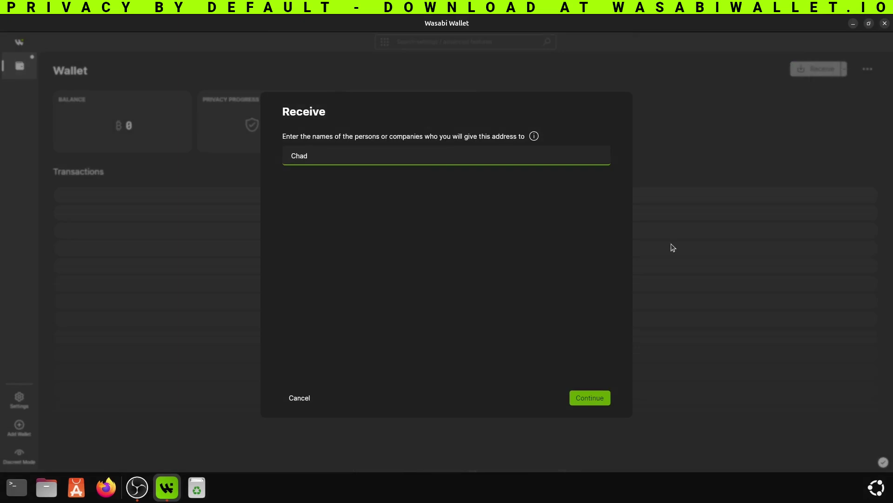
pyautogui.click(588, 399)
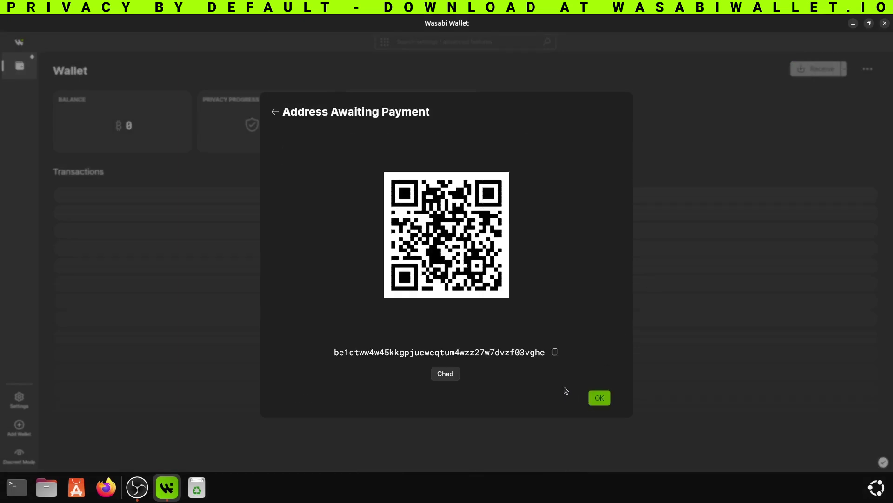
pyautogui.click(599, 398)
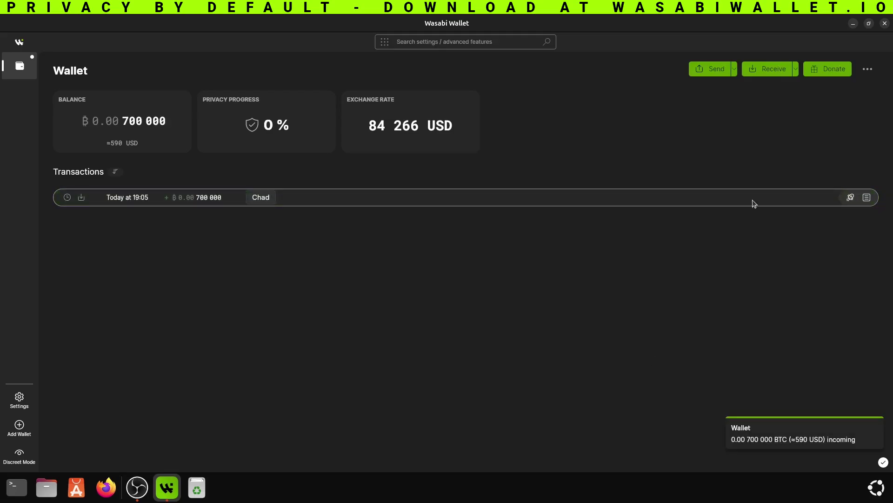
# Generate a second receiving address labelled Stacy and return to the wallet
pyautogui.click(779, 77)
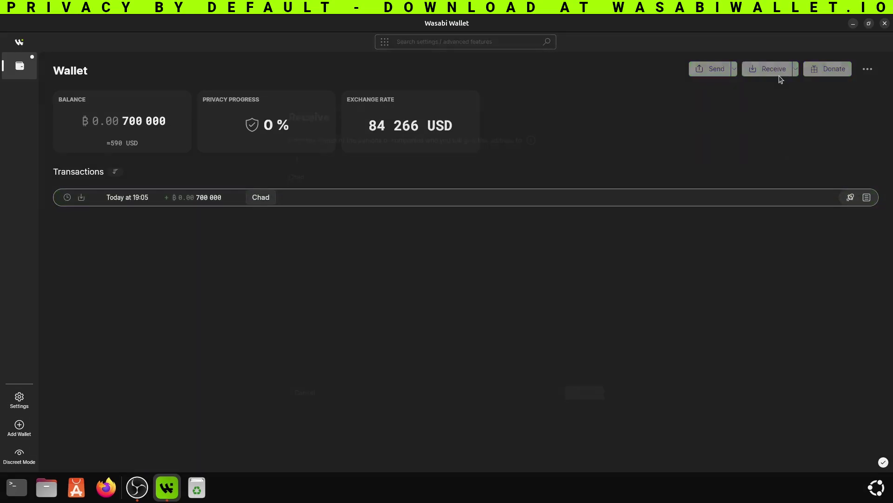
pyautogui.write('Stacy')
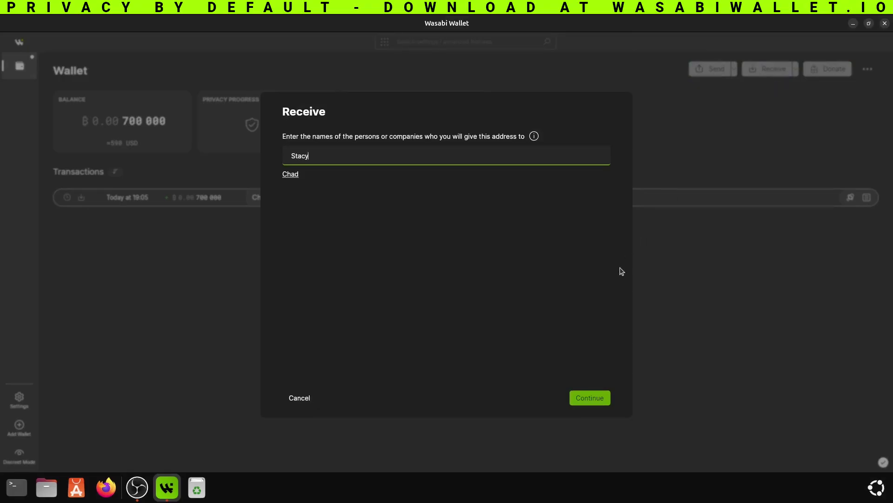
pyautogui.click(591, 399)
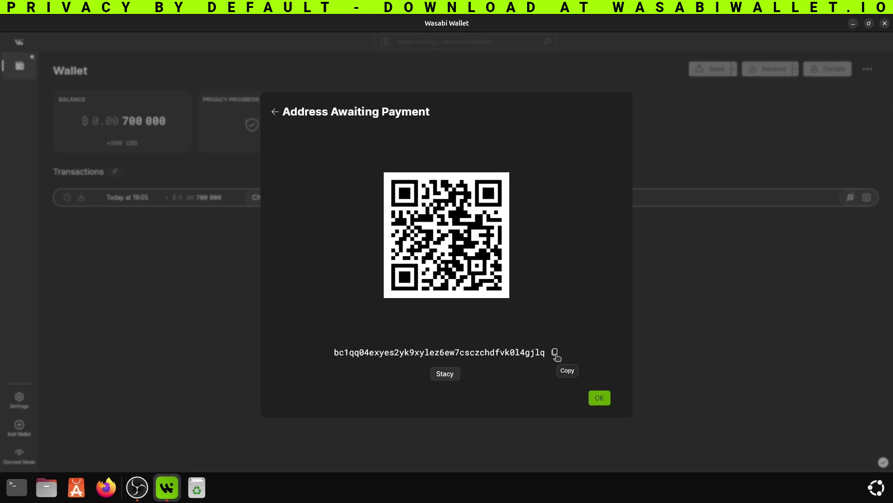
pyautogui.click(600, 399)
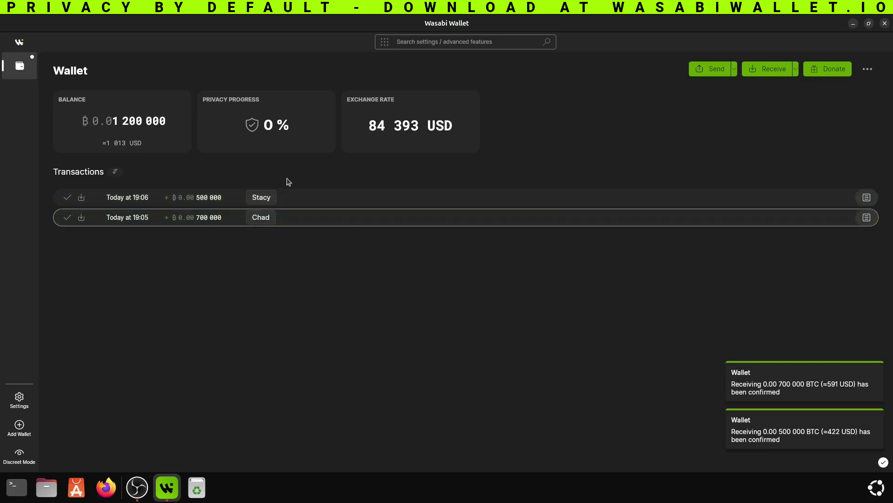
pyautogui.click(249, 127)
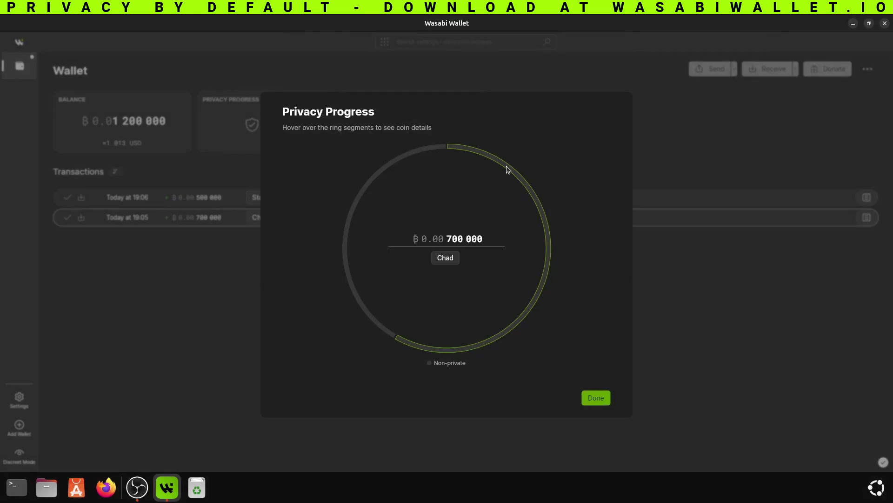
pyautogui.click(595, 400)
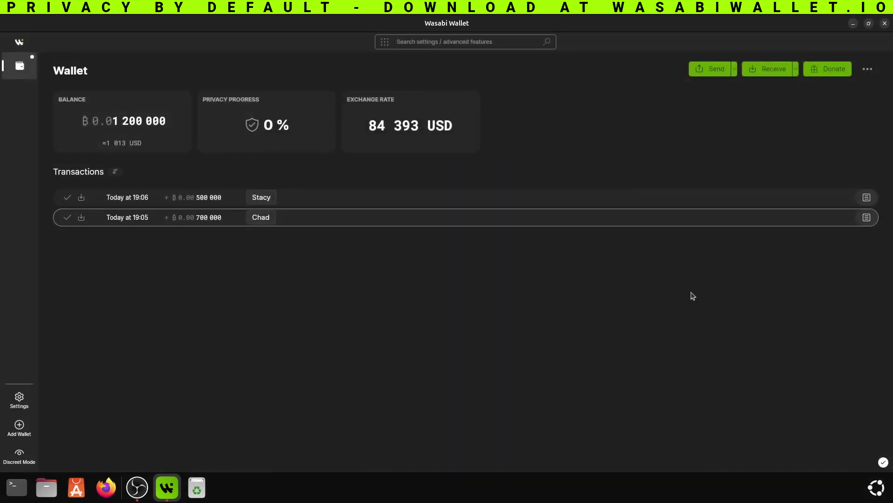
# In Wallet Settings' coinjoin options, try the strategies, select Enhance Privacy (anonymity target 34), and finish
pyautogui.click(868, 69)
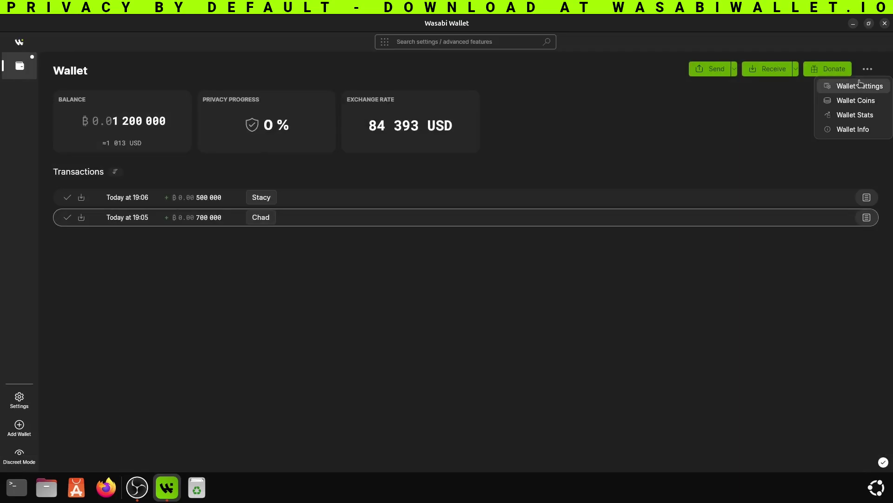
pyautogui.click(855, 90)
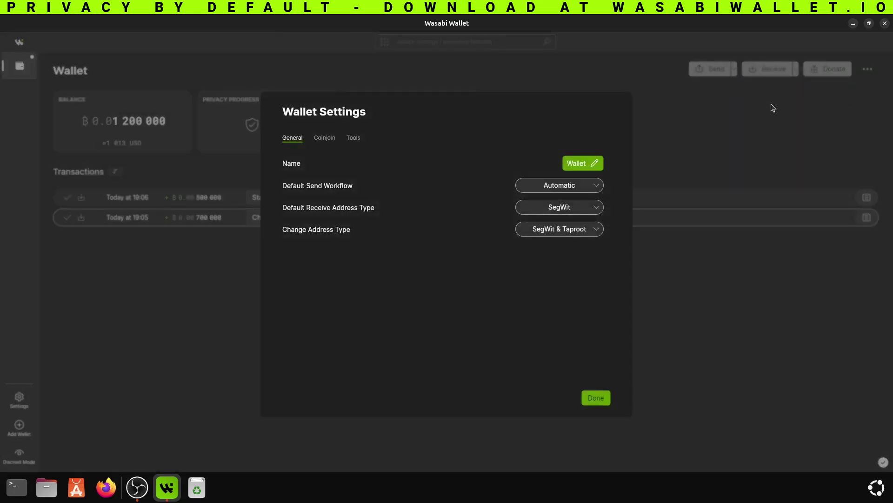
pyautogui.click(324, 139)
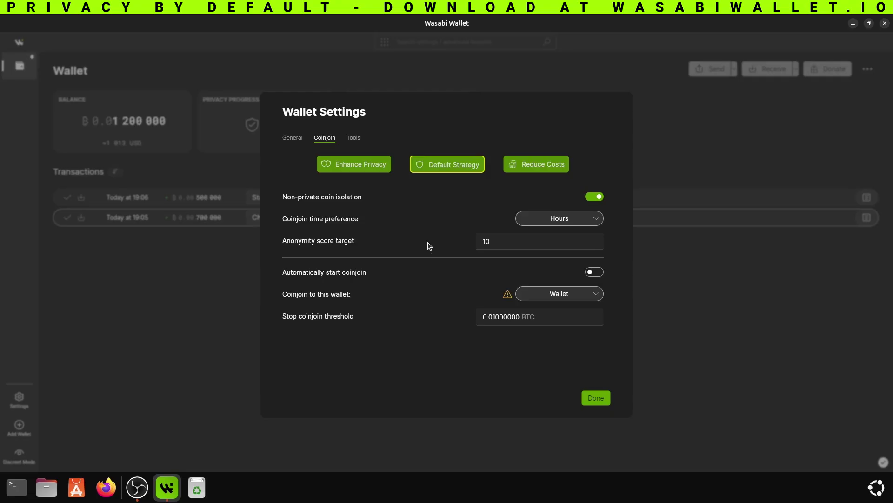
pyautogui.click(376, 170)
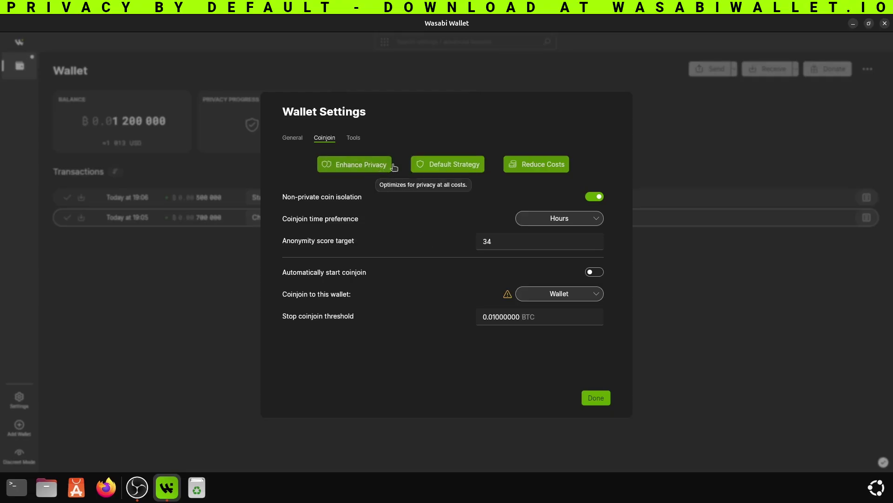
pyautogui.click(453, 170)
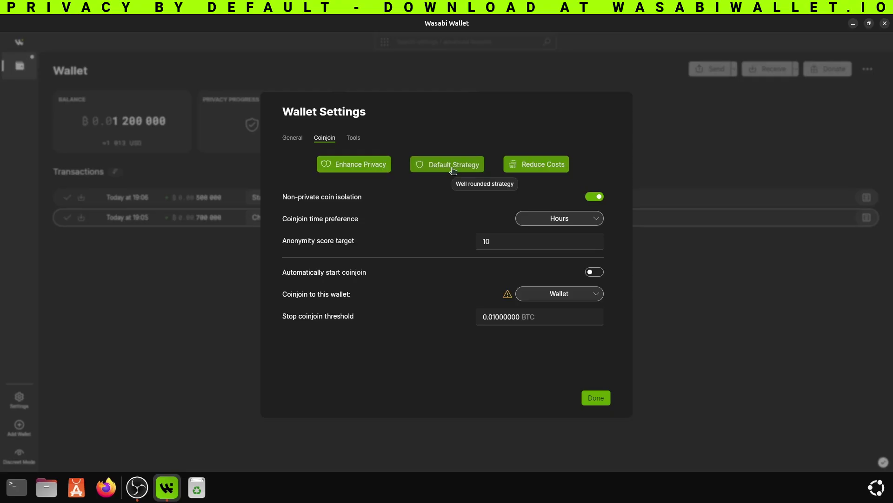
pyautogui.click(540, 170)
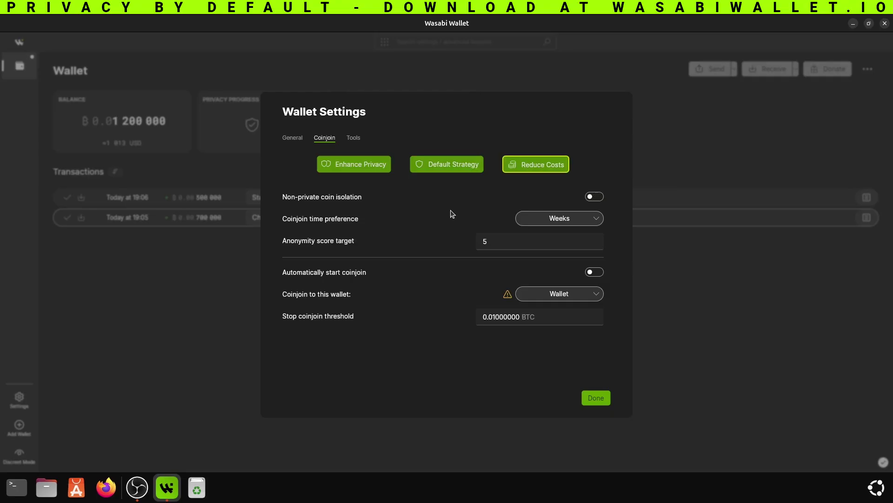
pyautogui.click(356, 167)
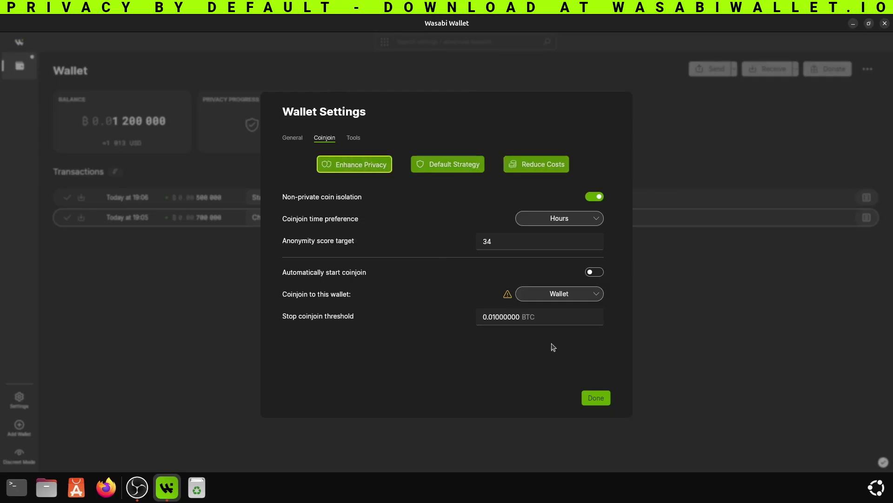
pyautogui.click(596, 398)
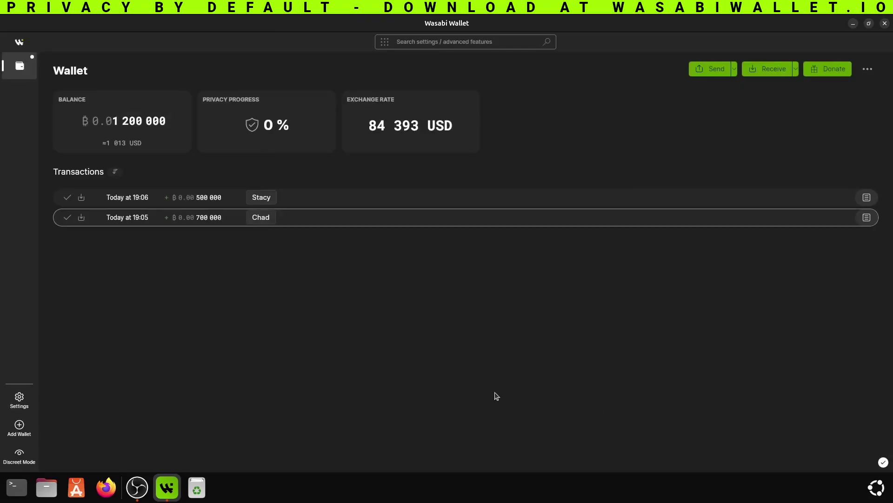
# Paste the coordinator URI into Settings > Coordinator and restart Wasabi to apply it
pyautogui.click(19, 399)
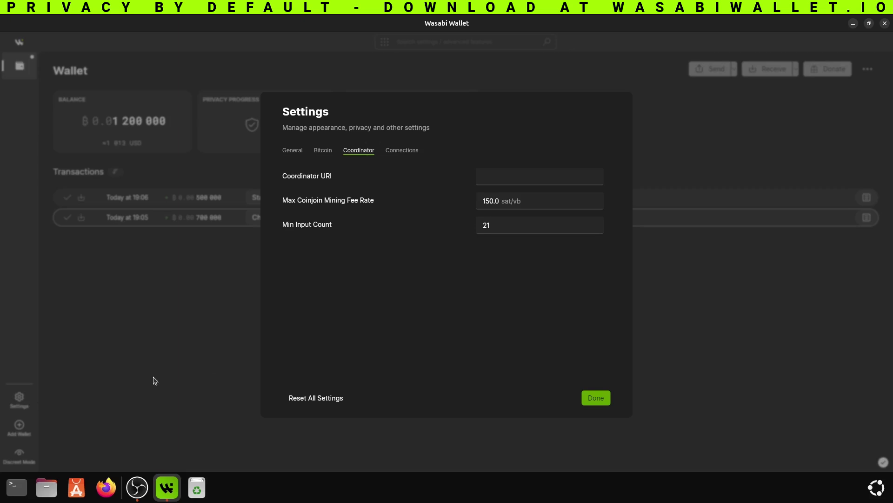
pyautogui.click(505, 176)
pyautogui.hotkey('ctrl', 'v')
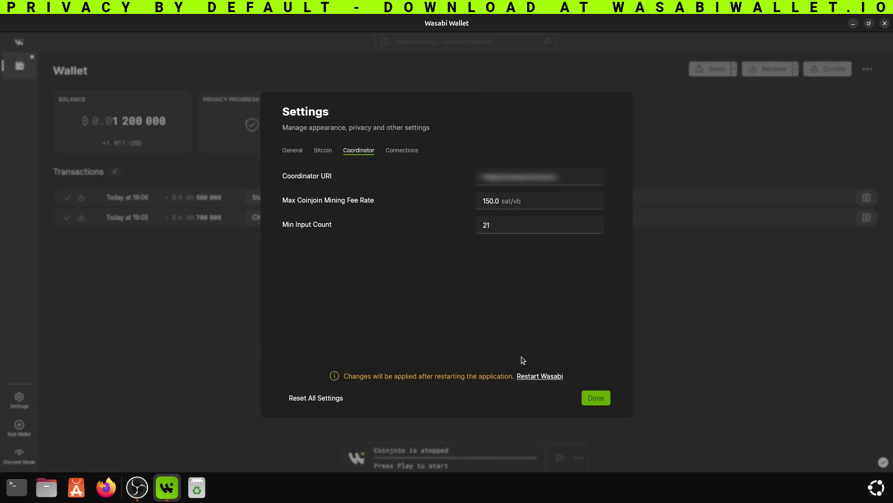
pyautogui.click(541, 376)
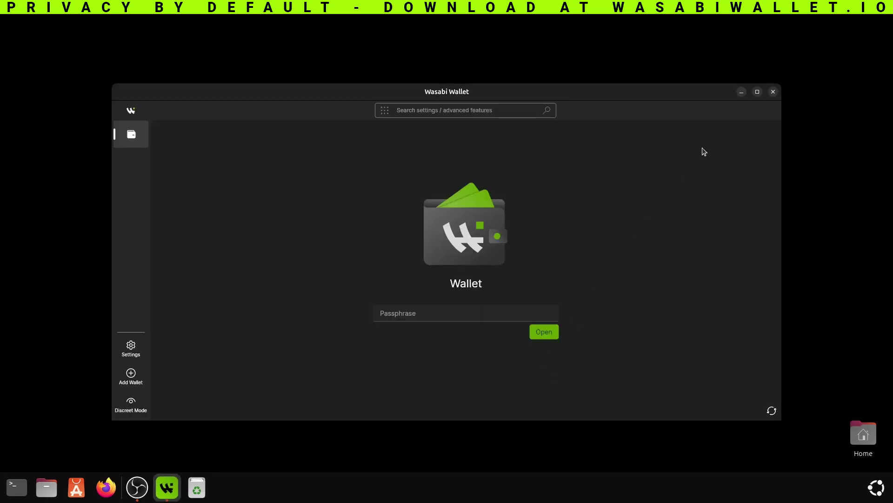
# Maximize the window, unlock the wallet and start coinjoining its coins
pyautogui.click(759, 93)
pyautogui.click(542, 328)
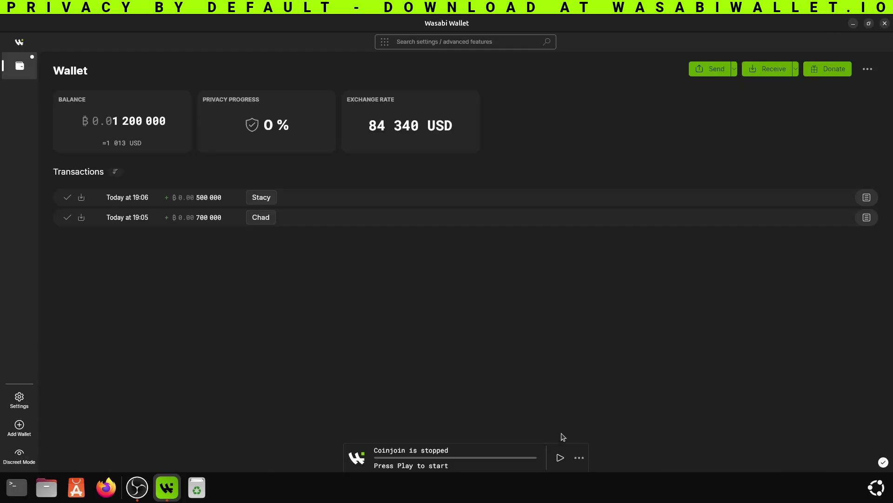
pyautogui.click(560, 459)
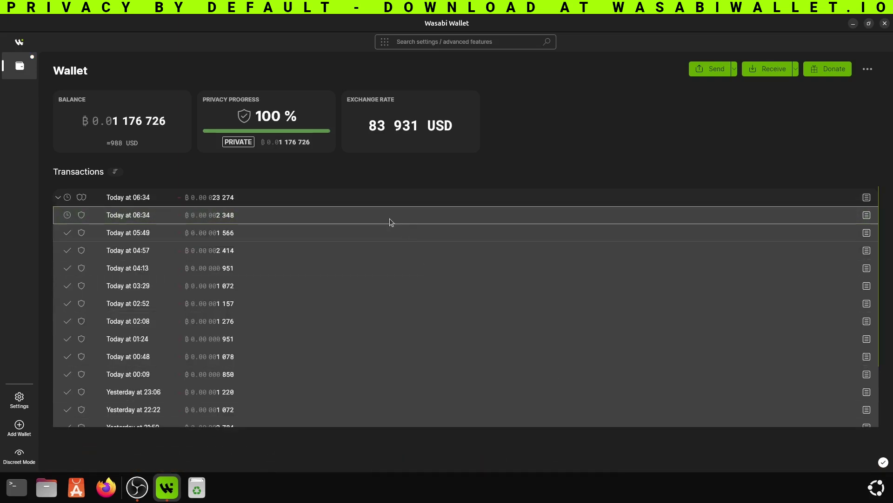
# Review the privacy progress breakdown, dismiss it, and collapse the coinjoin transaction group
pyautogui.click(246, 120)
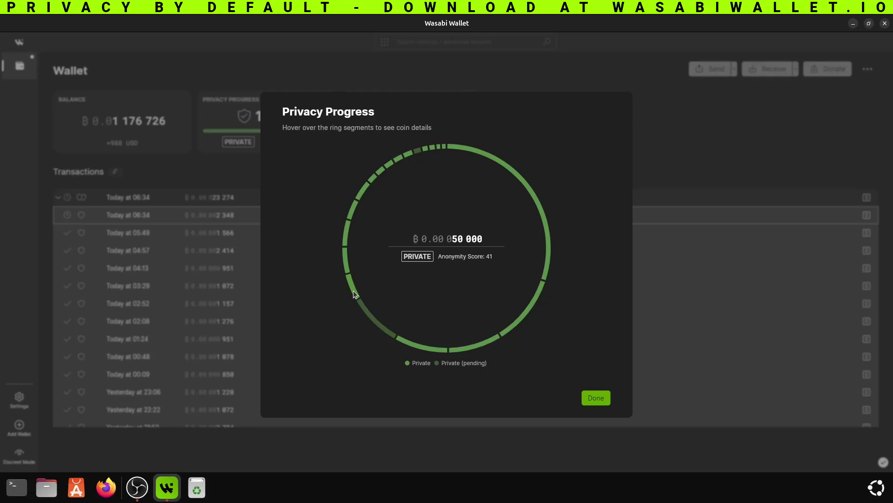
pyautogui.click(595, 397)
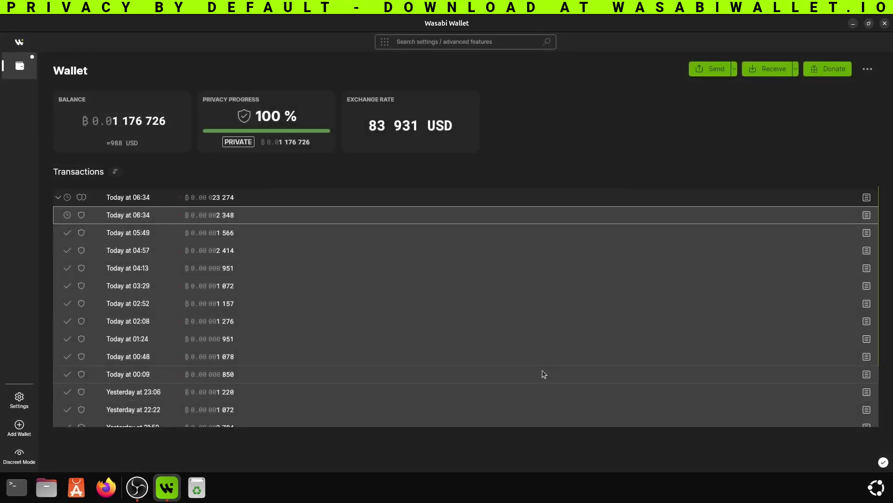
pyautogui.click(58, 198)
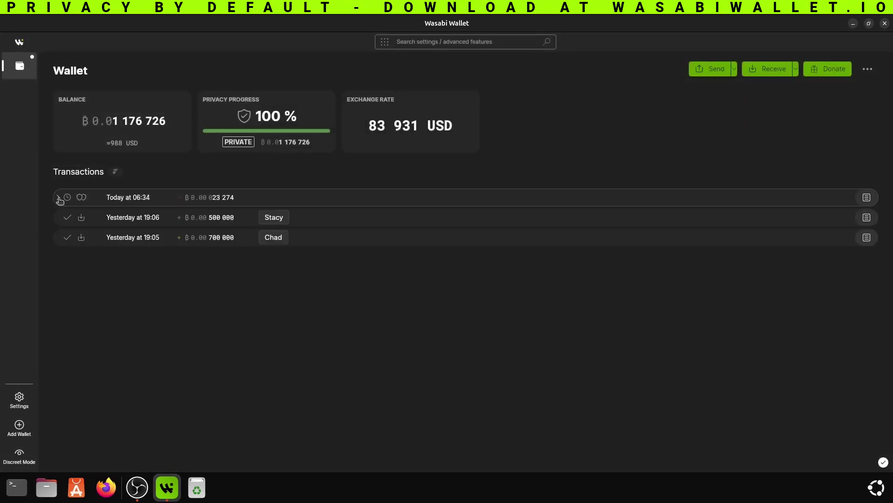
pyautogui.doubleClick(255, 200)
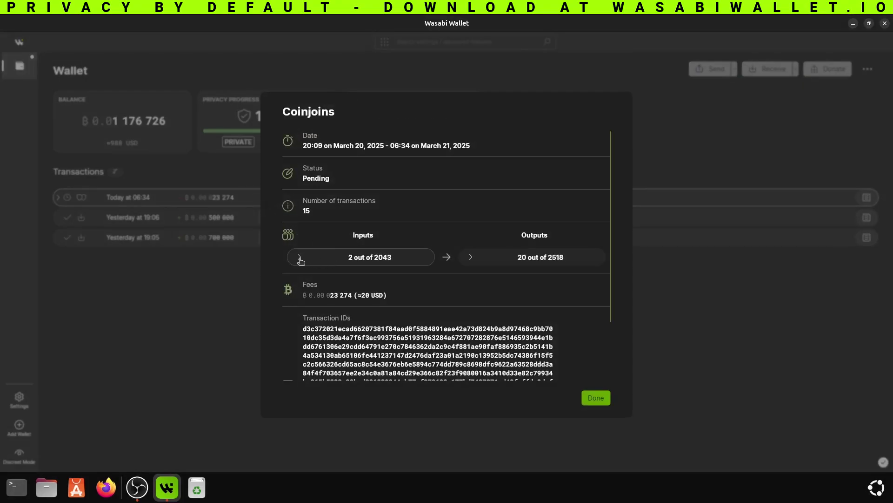
pyautogui.click(300, 258)
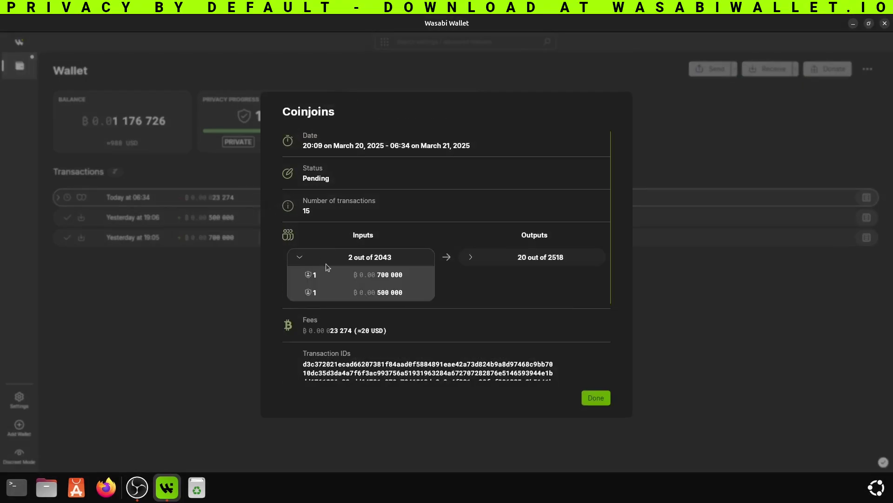
pyautogui.click(471, 259)
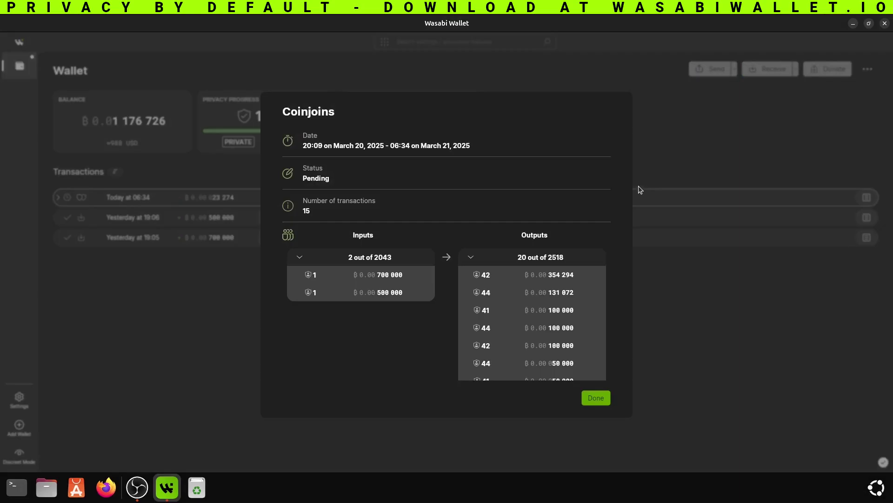
pyautogui.scroll(-2, 609, 186)
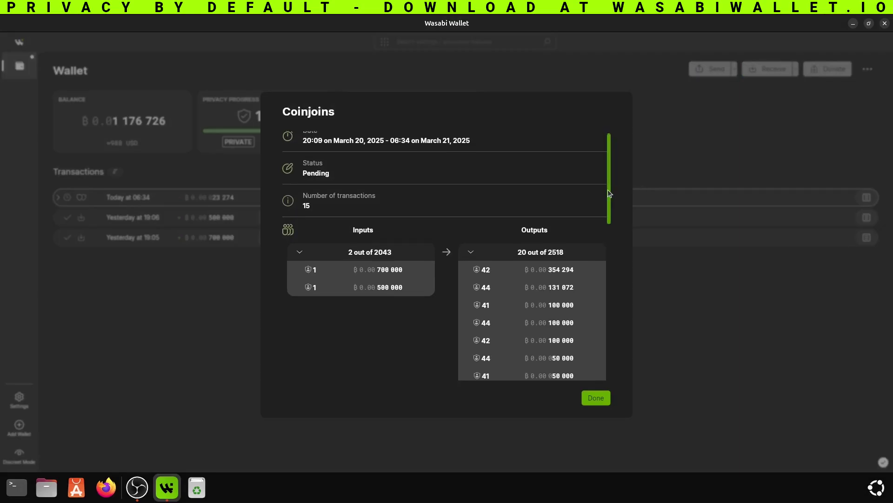
pyautogui.scroll(-2, 600, 216)
pyautogui.scroll(-1, 598, 230)
pyautogui.scroll(-1, 600, 235)
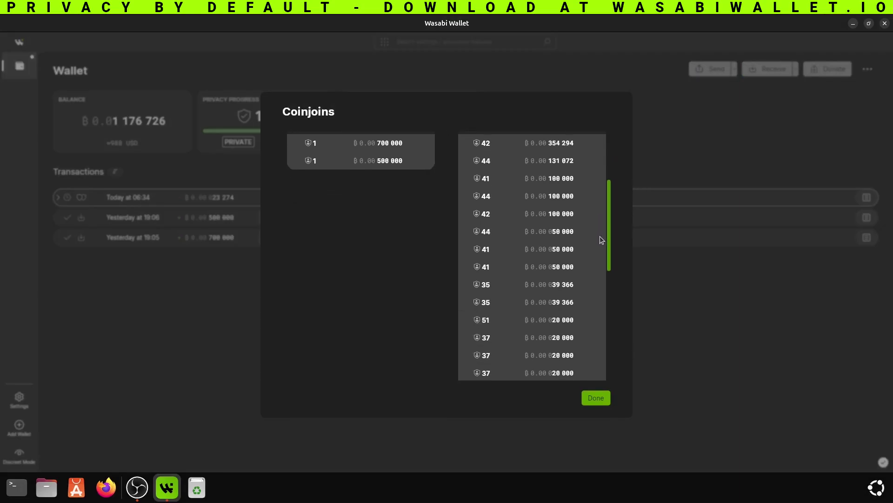
pyautogui.scroll(-1, 601, 239)
pyautogui.scroll(-1, 601, 238)
pyautogui.scroll(-1, 600, 247)
pyautogui.scroll(-1, 603, 255)
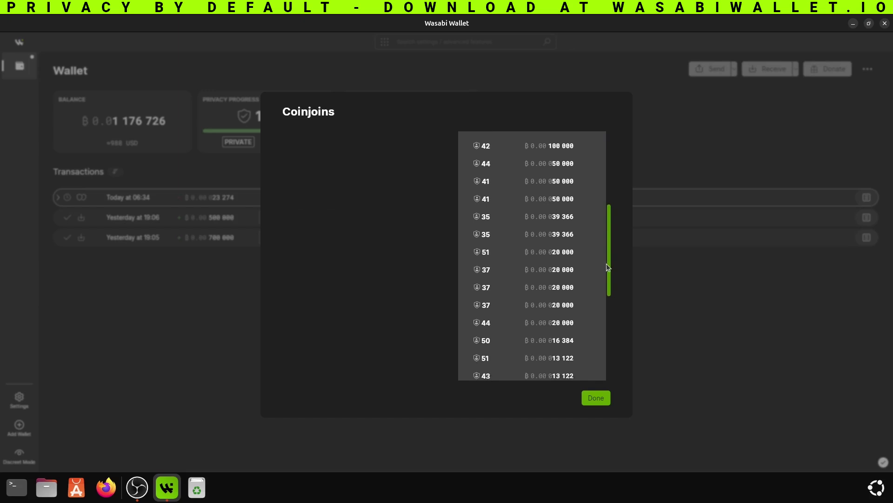
pyautogui.scroll(-1, 606, 263)
pyautogui.scroll(-1, 611, 276)
pyautogui.scroll(-1, 610, 280)
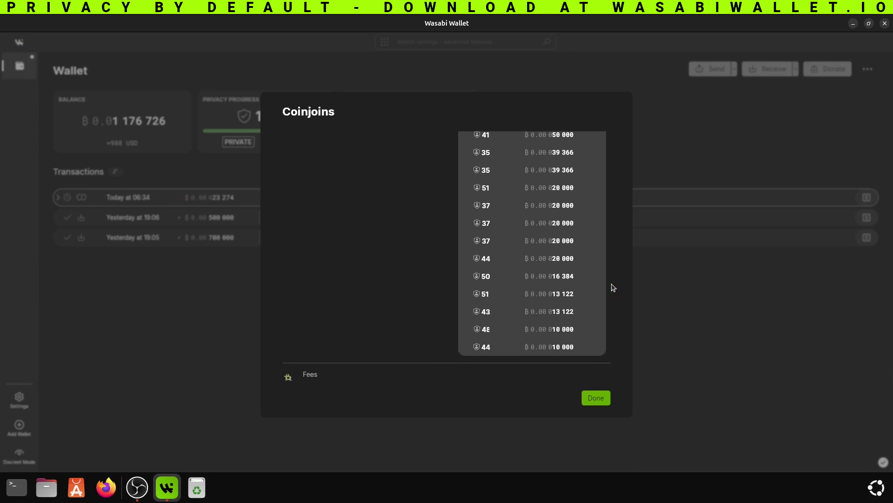
pyautogui.scroll(1, 608, 279)
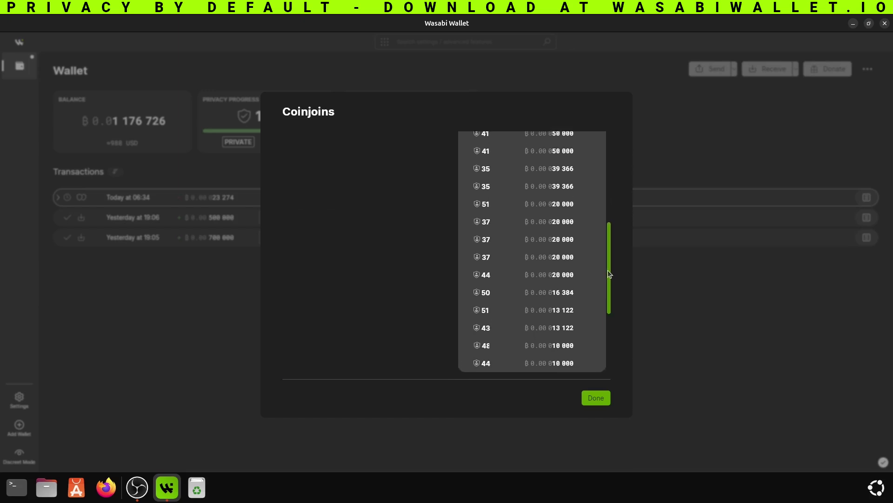
pyautogui.scroll(2, 606, 255)
pyautogui.scroll(2, 602, 237)
pyautogui.scroll(2, 599, 214)
pyautogui.scroll(1, 600, 199)
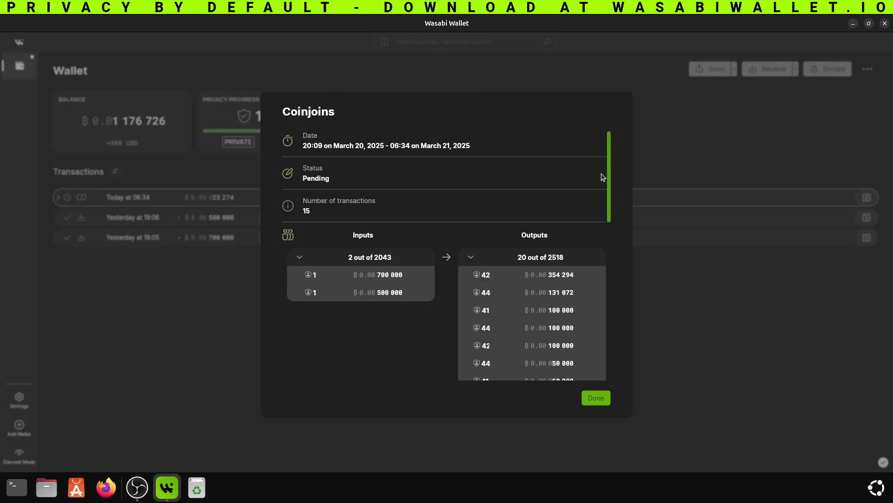
pyautogui.click(596, 398)
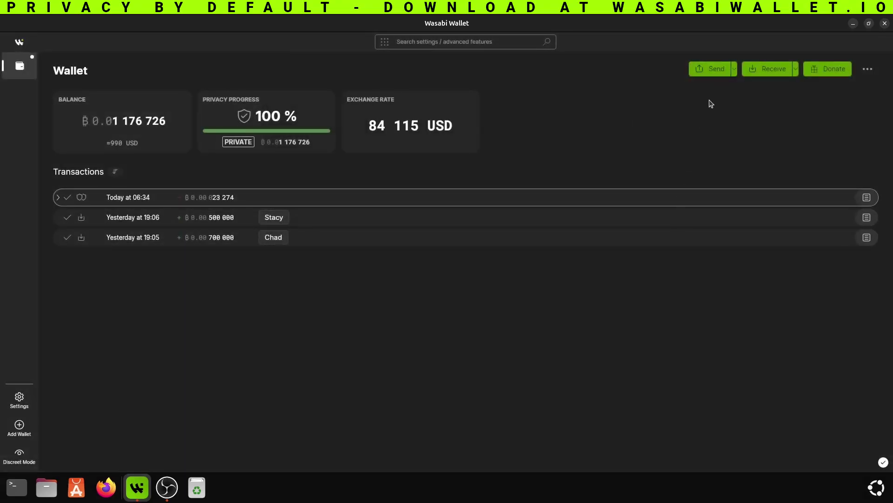
# Send 0.01 BTC to the pasted bc1p address labelled 'Lightning Wallet' and continue to the preview
pyautogui.click(706, 70)
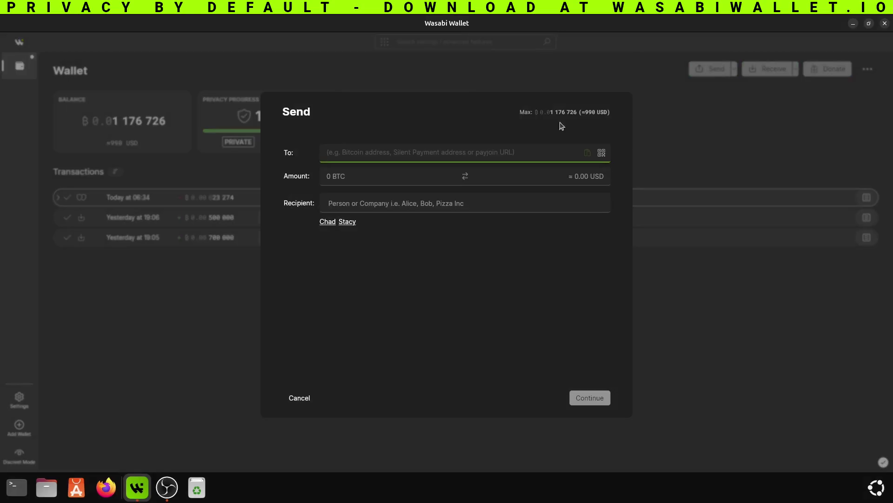
pyautogui.rightClick(371, 159)
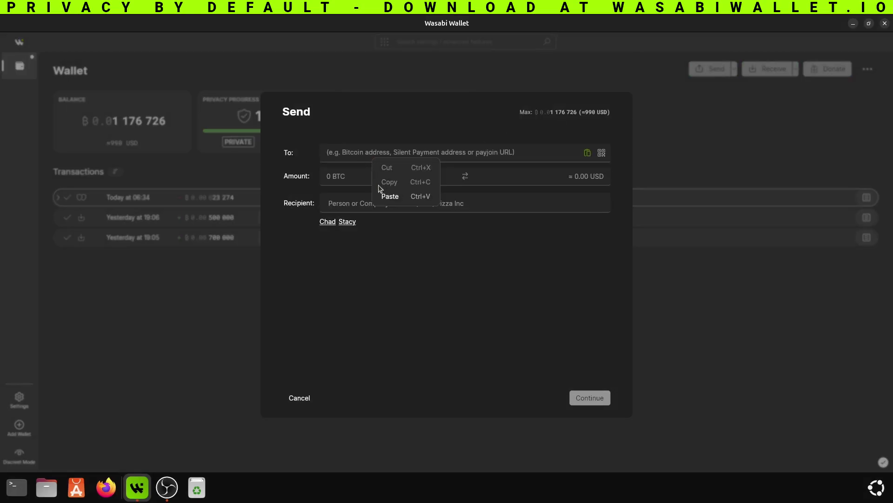
pyautogui.click(381, 196)
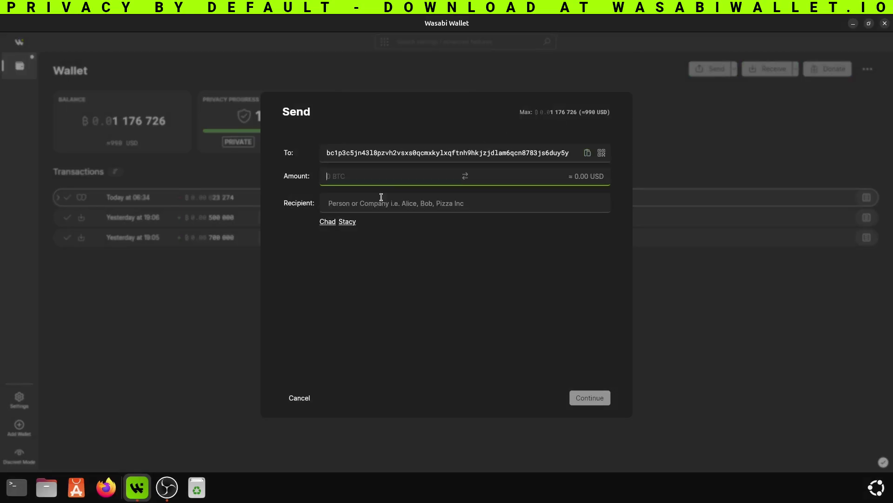
pyautogui.write('0.01')
pyautogui.click(364, 203)
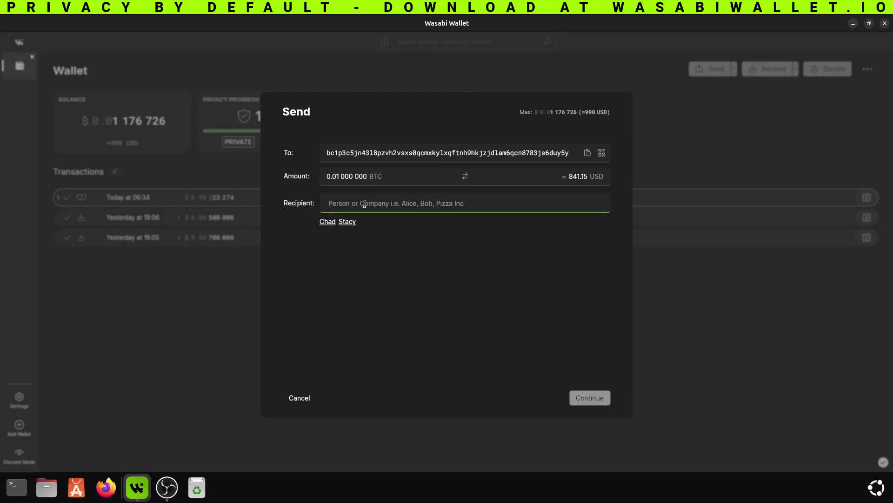
pyautogui.write('Lightning Wallet')
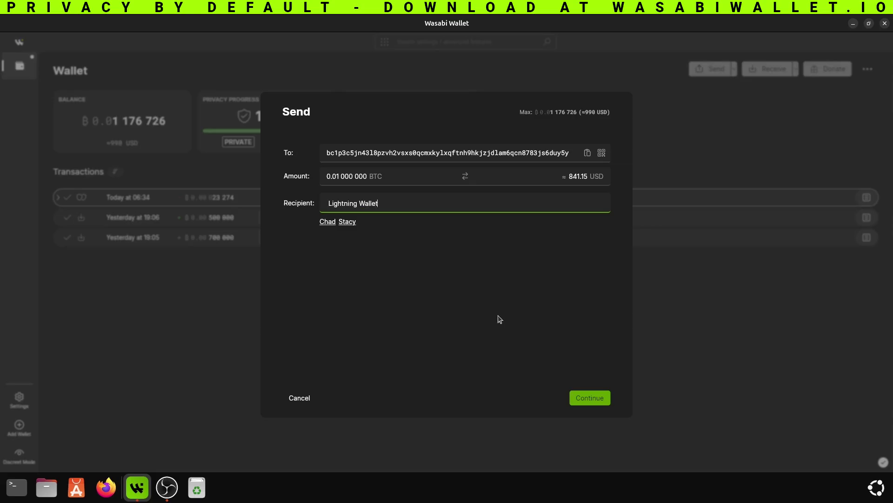
pyautogui.click(590, 403)
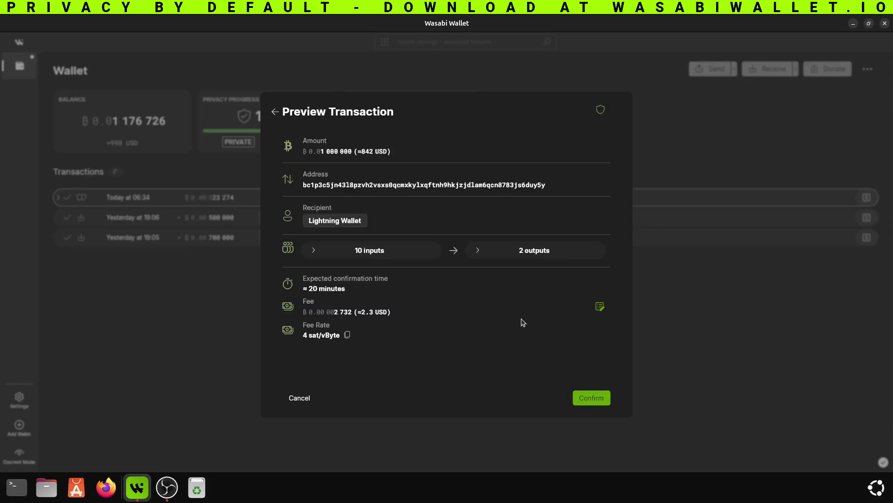
# Expand the preview's 2 outputs (0.01 BTC plus change) and its 10 input coins
pyautogui.click(478, 251)
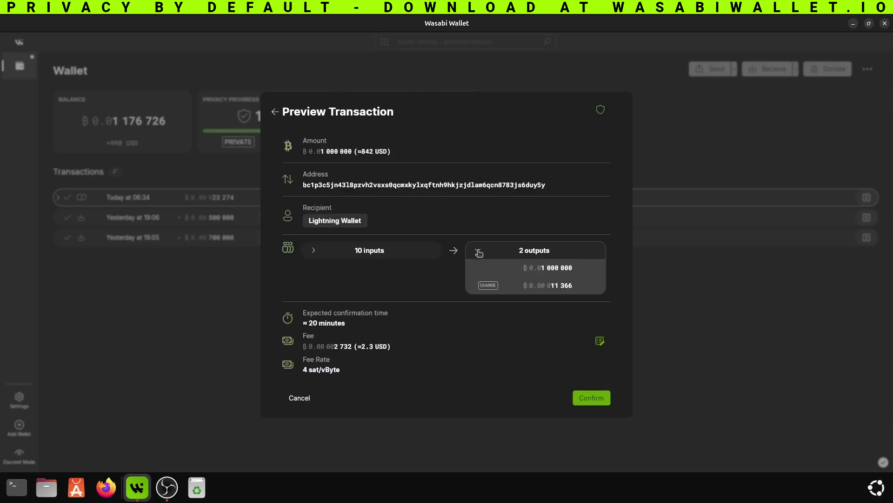
pyautogui.click(315, 251)
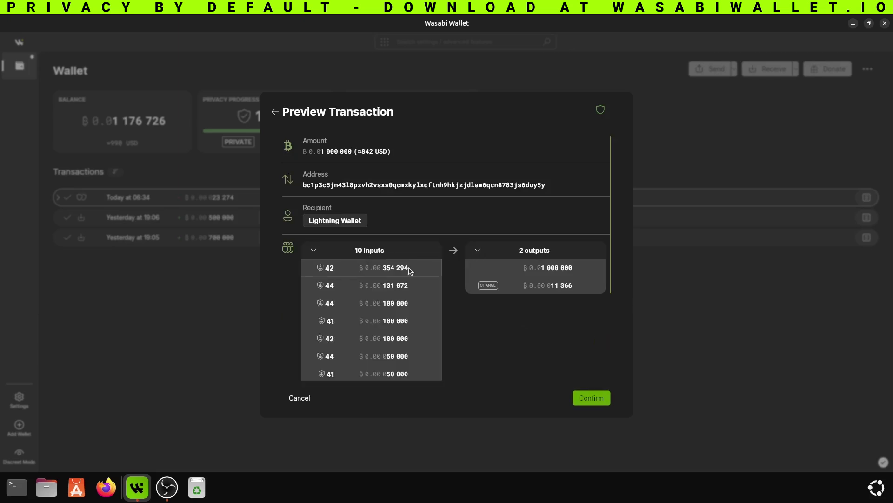